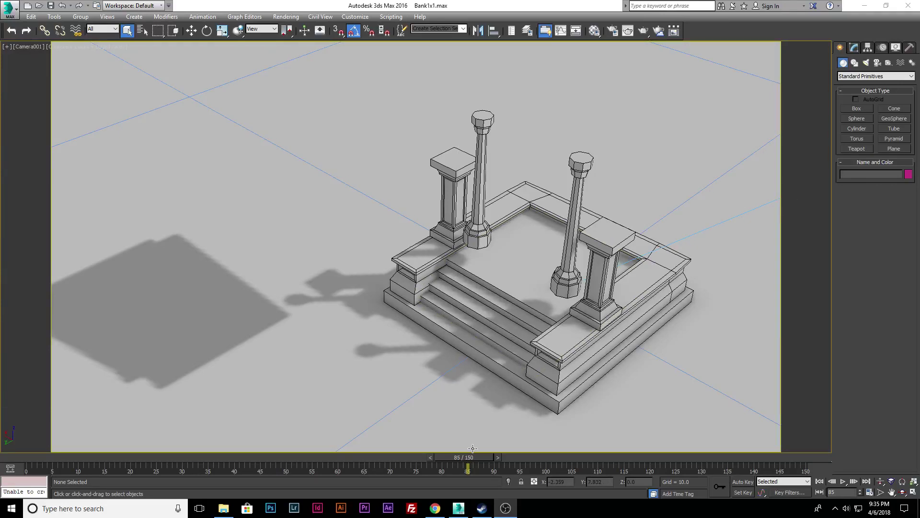
Scrub and play the building assembly animation, then rewind to before the walls and roof form.
drag(471, 461, 113, 432)
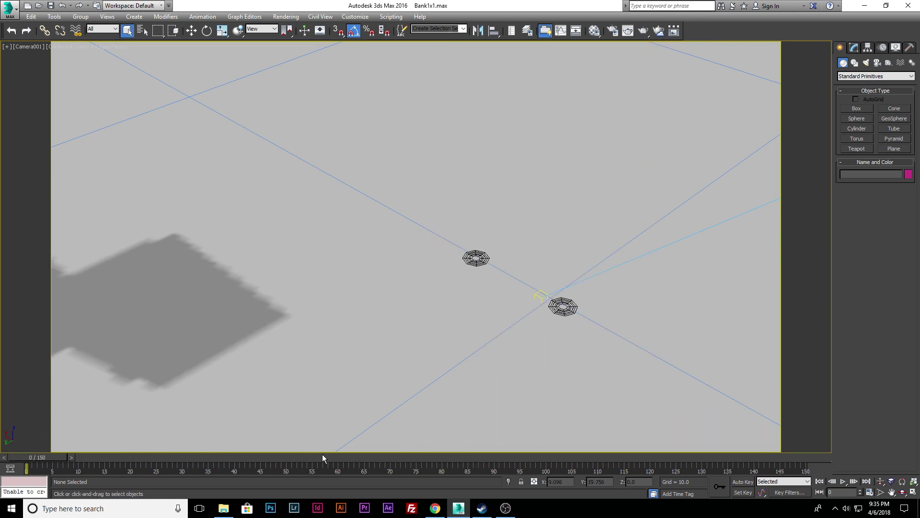
click(843, 482)
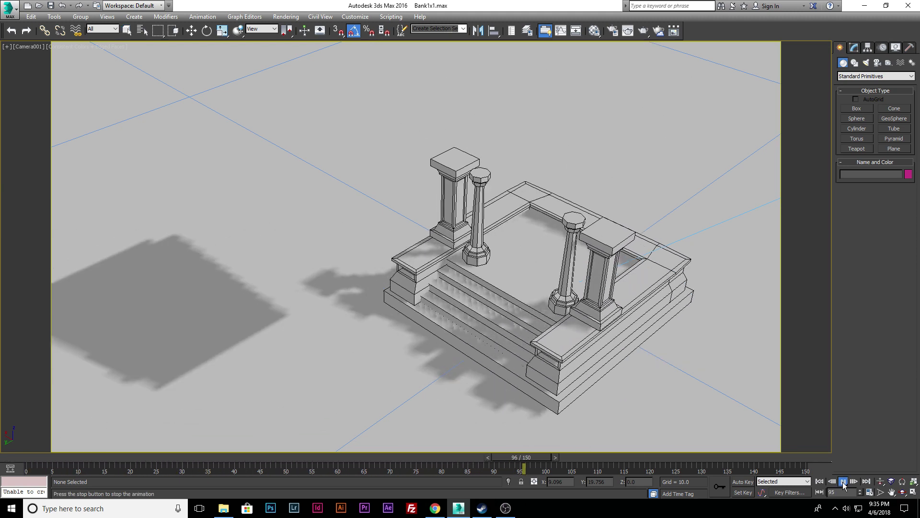
click(843, 482)
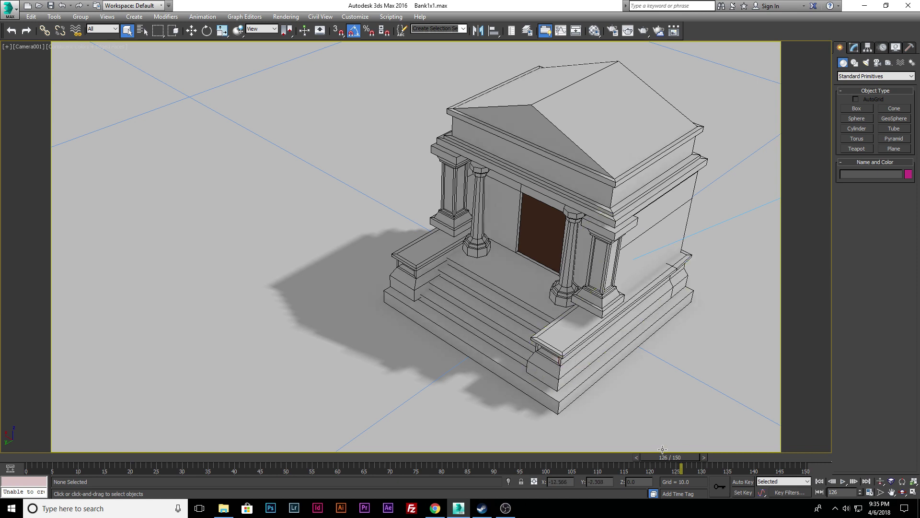
drag(671, 457, 480, 408)
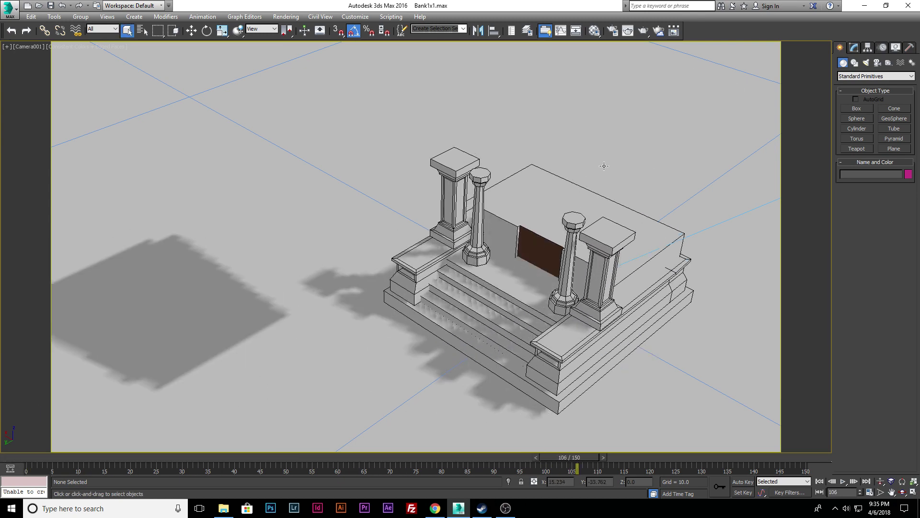
Open and close Render Setup, then move the time slider to frame 136 with the roof complete.
click(611, 31)
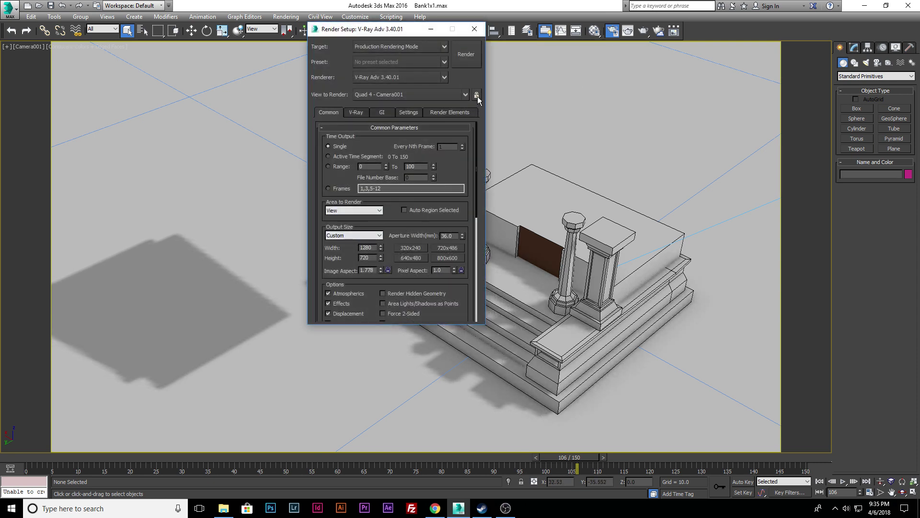
click(473, 30)
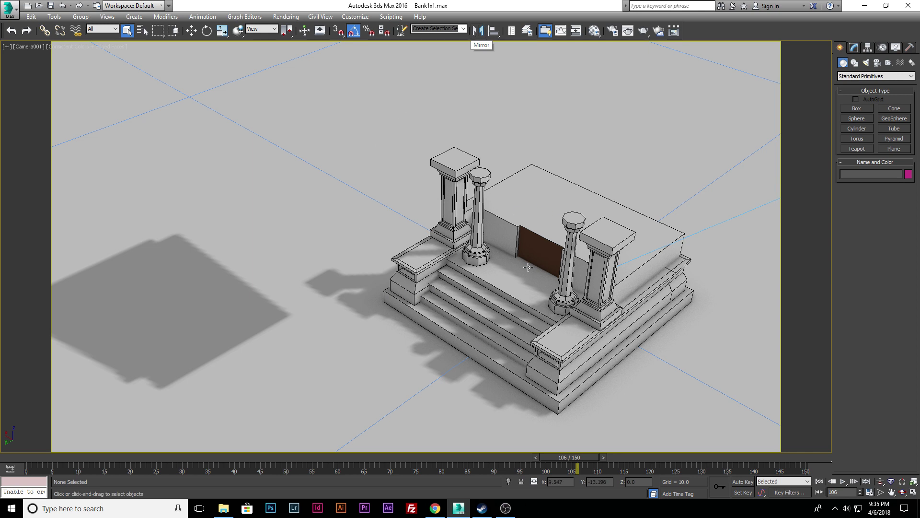
drag(577, 458, 733, 458)
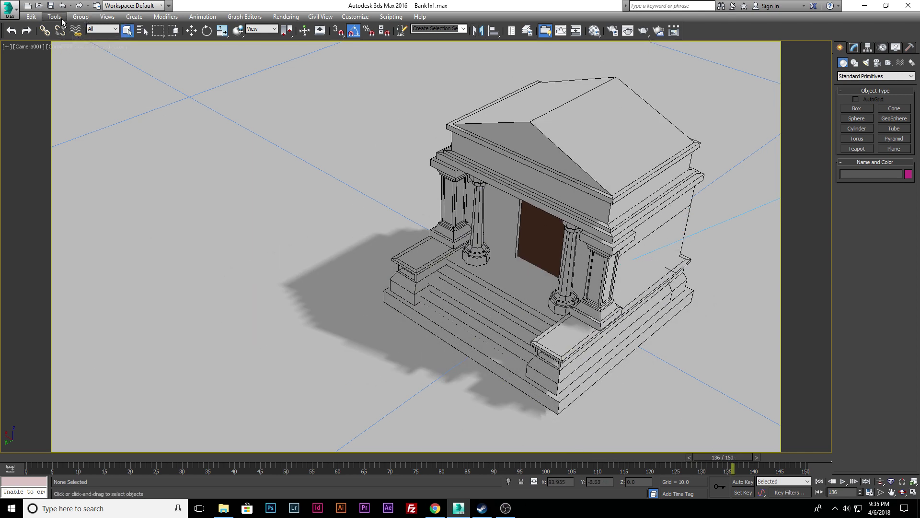
Launch Tools > Preview - Grab Viewport > Create Preview Animation.
click(55, 17)
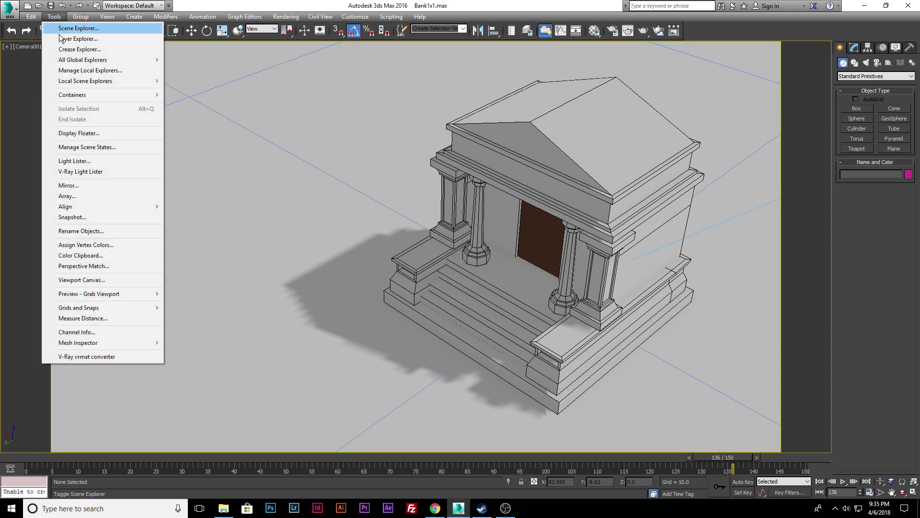
mouse_move(96, 297)
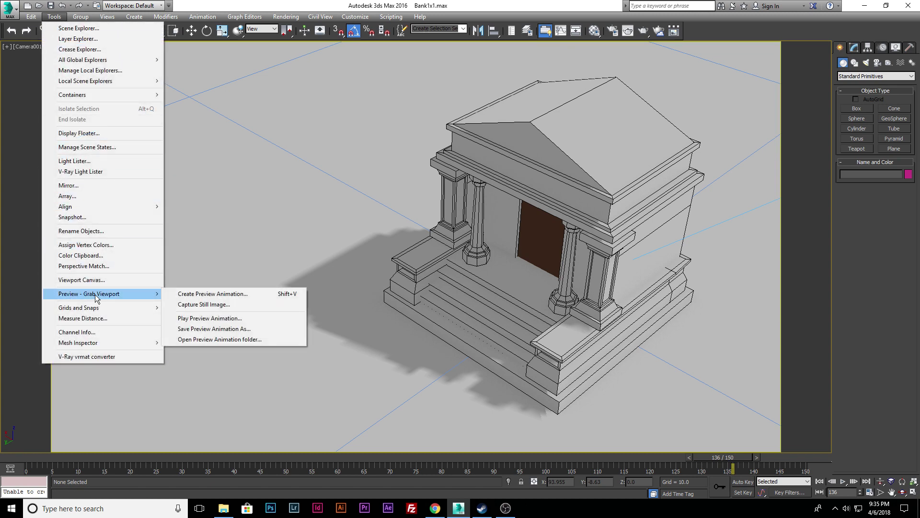
click(193, 293)
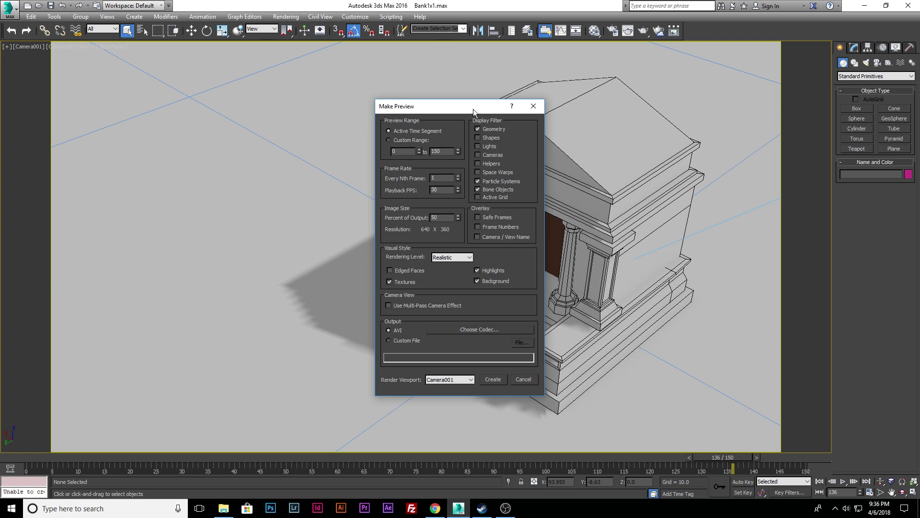
Move the Make Preview dialog aside, uncheck Lights, and keep the Realistic rendering level.
drag(475, 109, 645, 161)
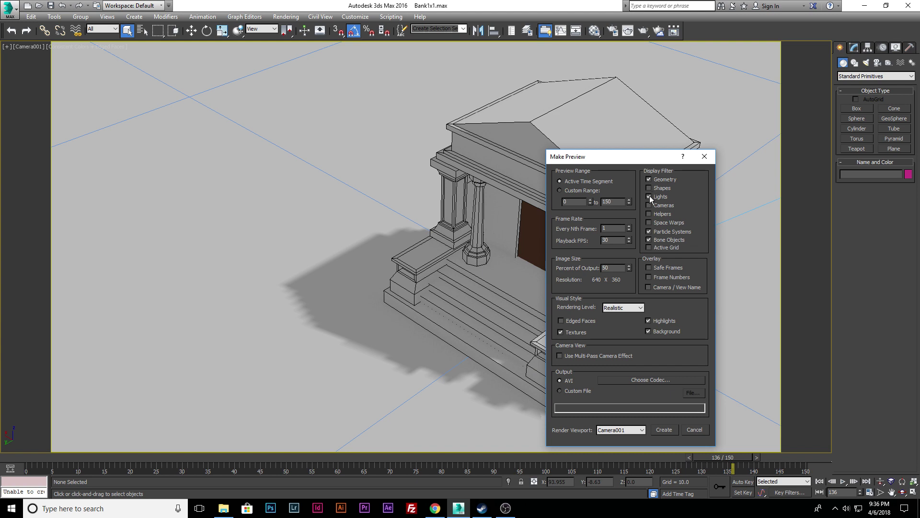
click(649, 196)
click(617, 307)
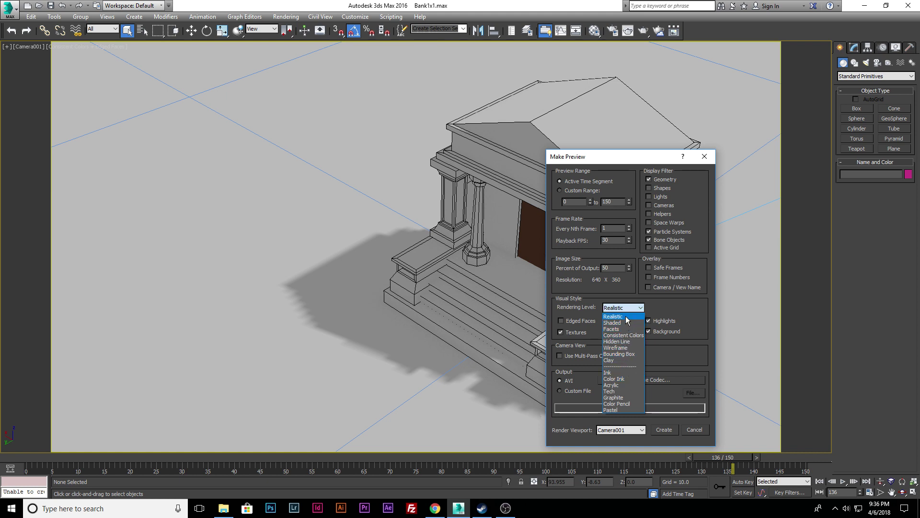
click(277, 134)
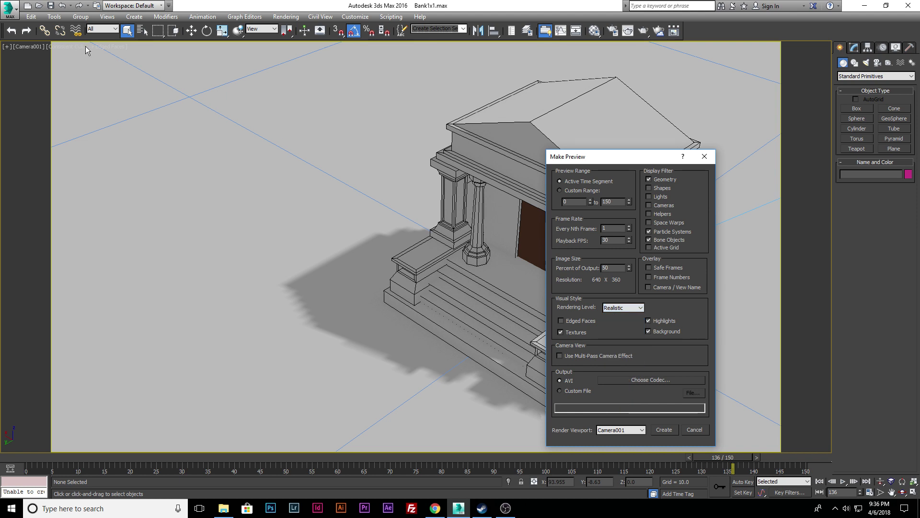
Dismiss Make Preview and switch the camera viewport from Realistic to plain Shaded.
key(Escape)
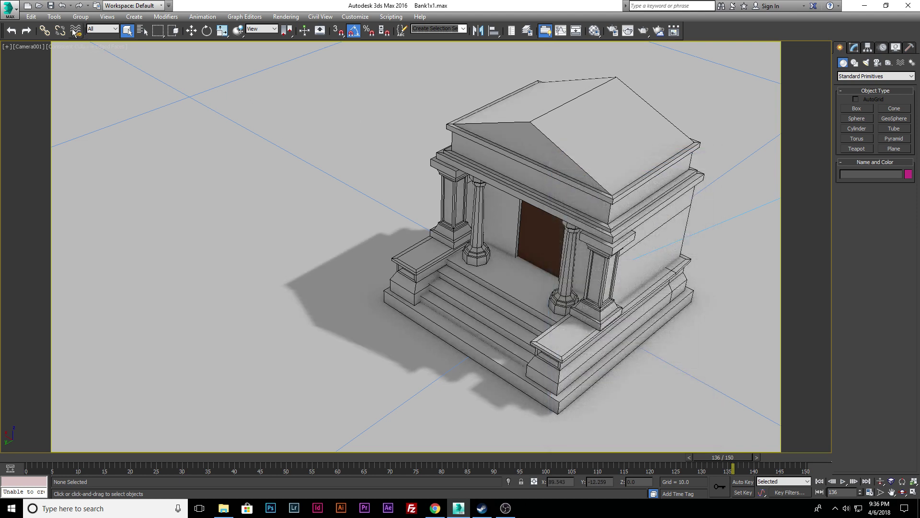
click(82, 46)
click(113, 59)
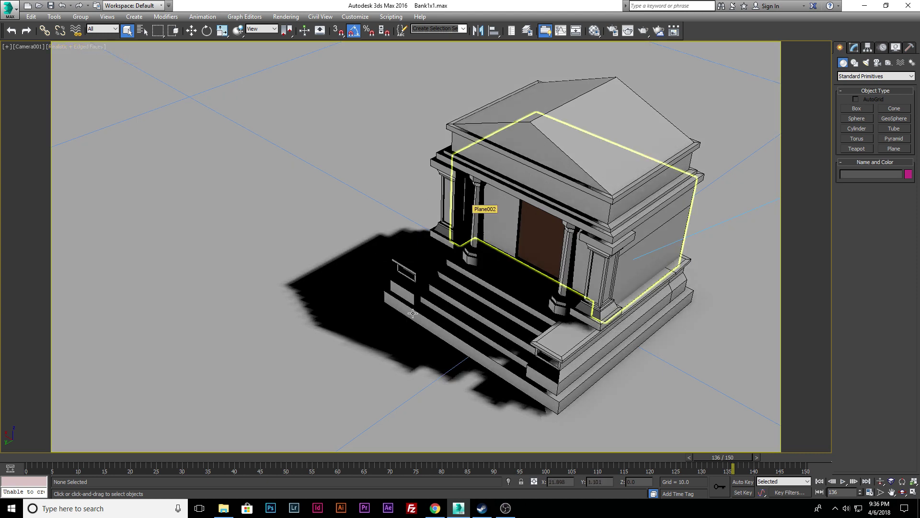
click(81, 46)
click(108, 68)
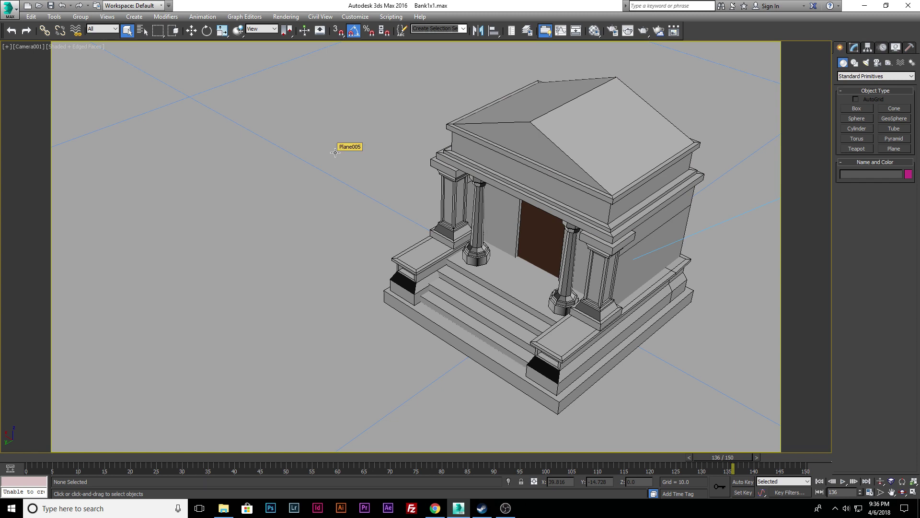
Turn off Edged Faces with F4, try Consistent Colors, then return to Shaded.
key(F4)
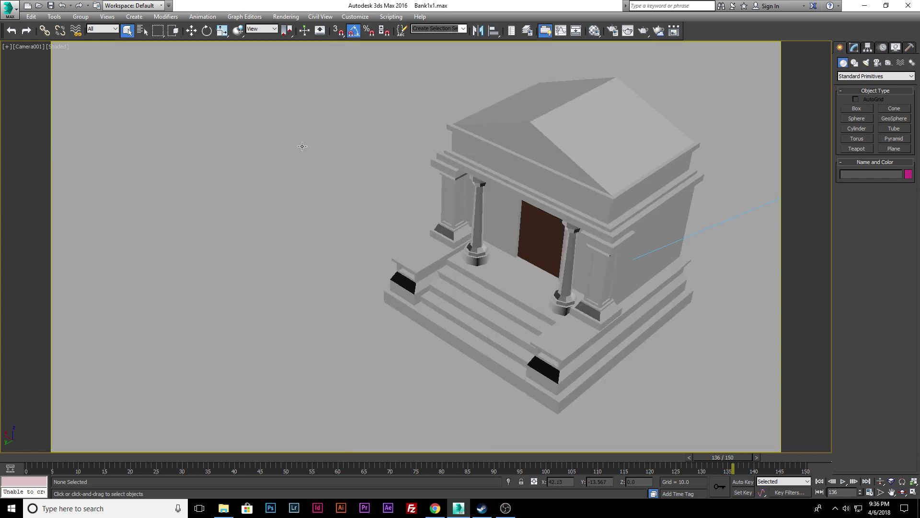
click(58, 47)
click(82, 78)
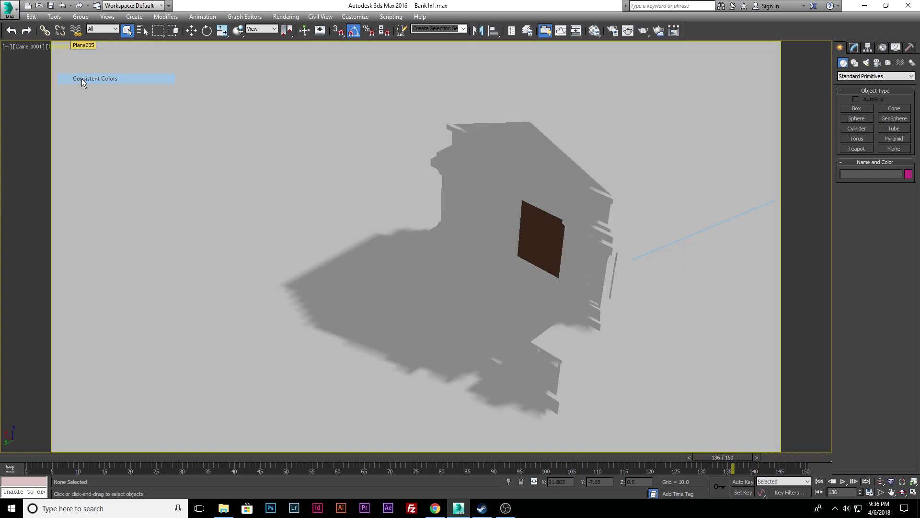
click(63, 47)
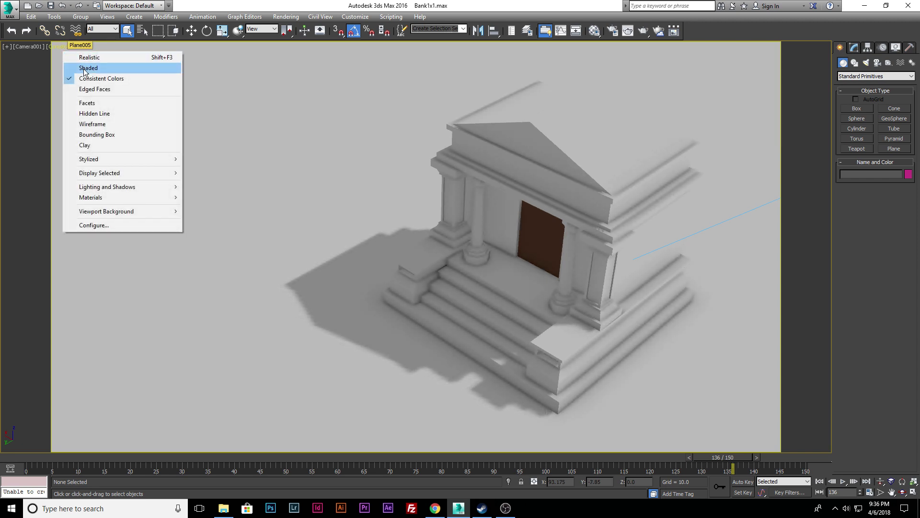
click(81, 68)
Reopen Create Preview Animation, set the rendering level to Shaded and the output to Custom File.
click(59, 18)
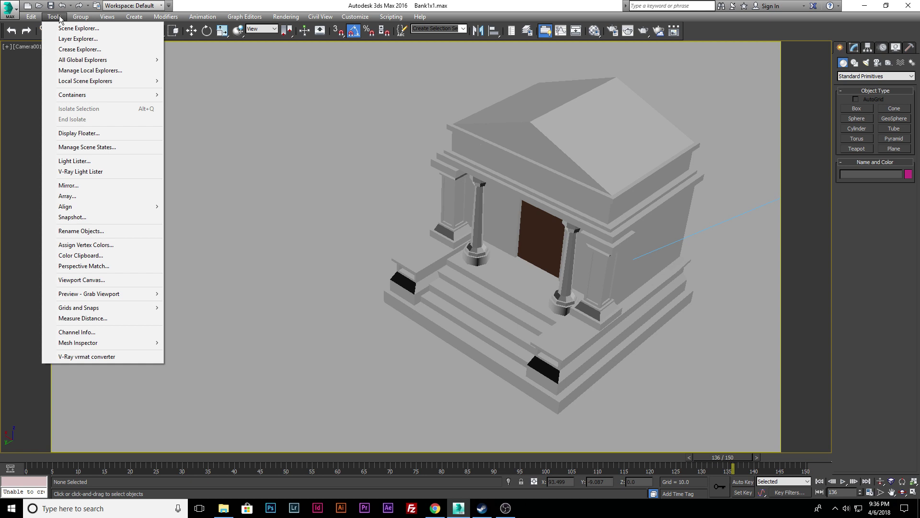
mouse_move(136, 295)
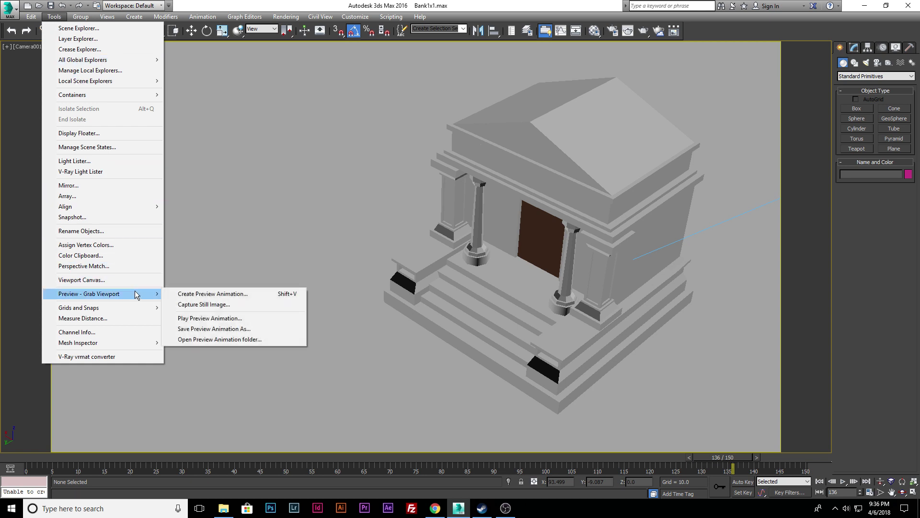
click(194, 294)
click(456, 257)
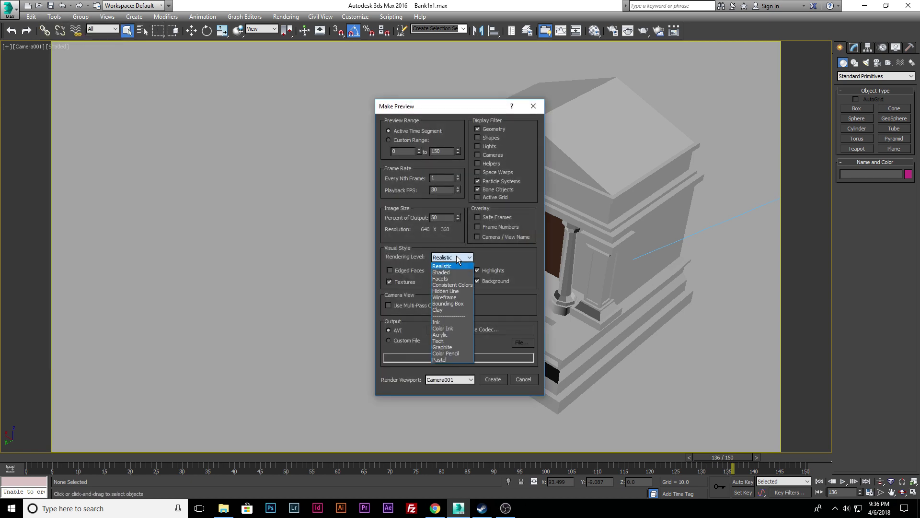
click(449, 272)
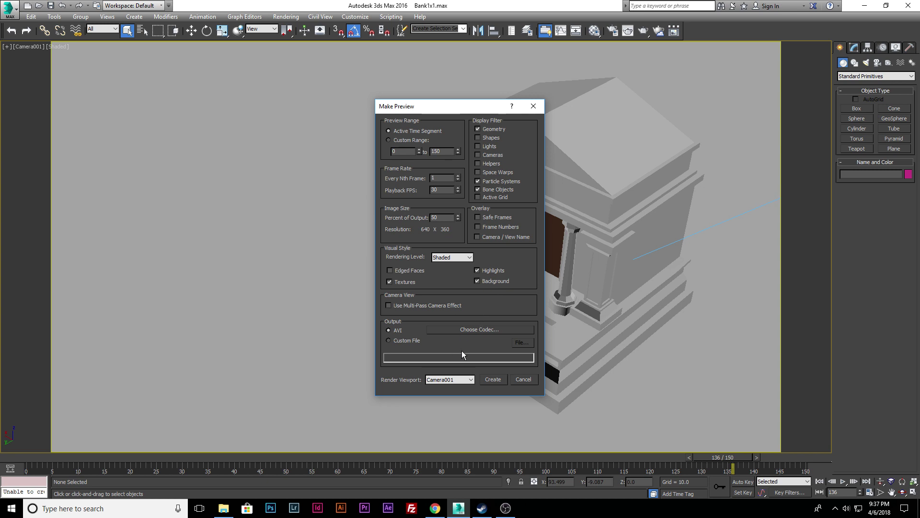
click(404, 341)
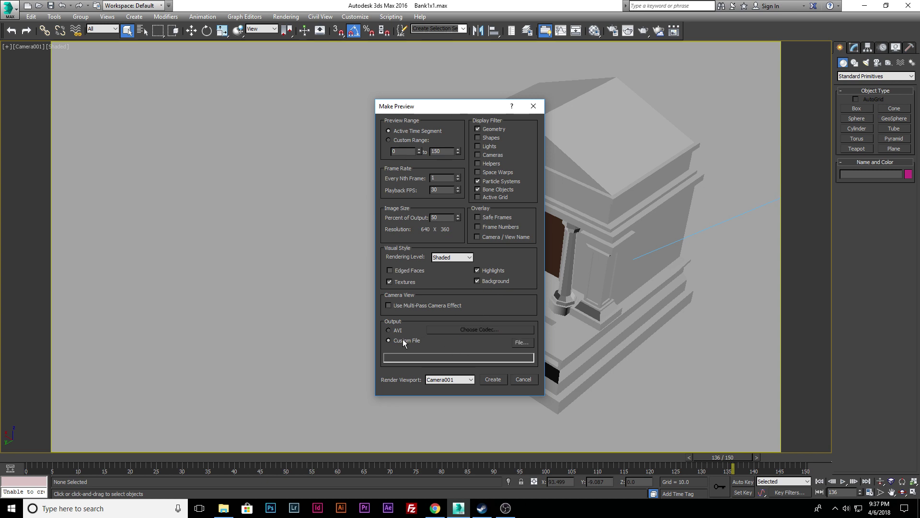
Set the preview output to test.avi on the Desktop using MJPEG Compressor at quality 100.
click(521, 342)
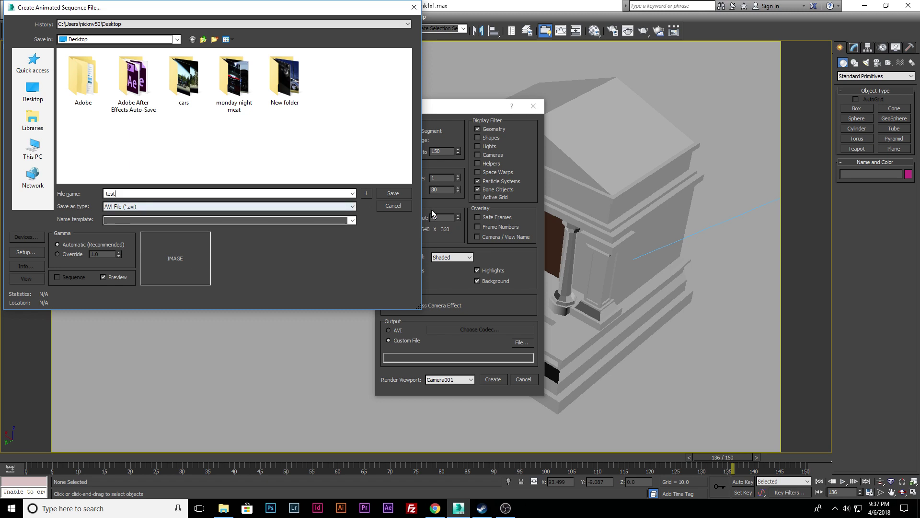
click(393, 194)
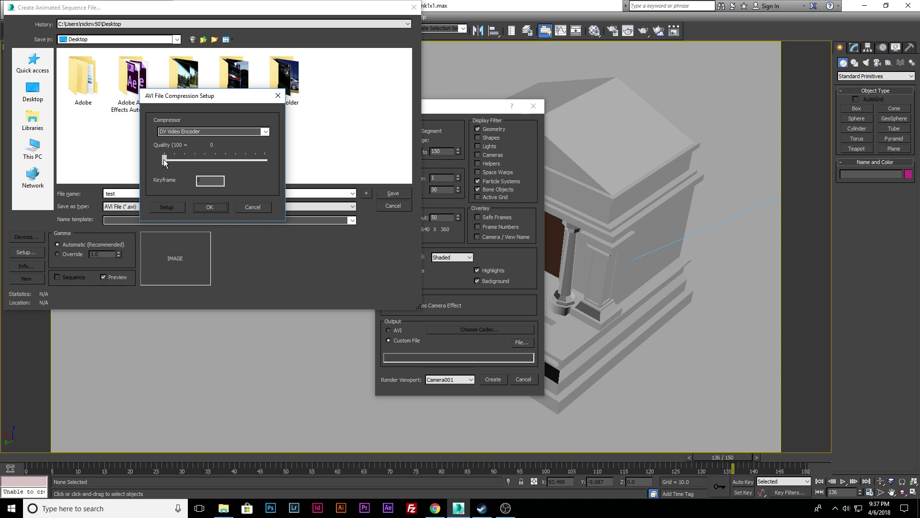
click(234, 132)
click(265, 132)
click(219, 148)
drag(237, 158, 267, 156)
click(265, 132)
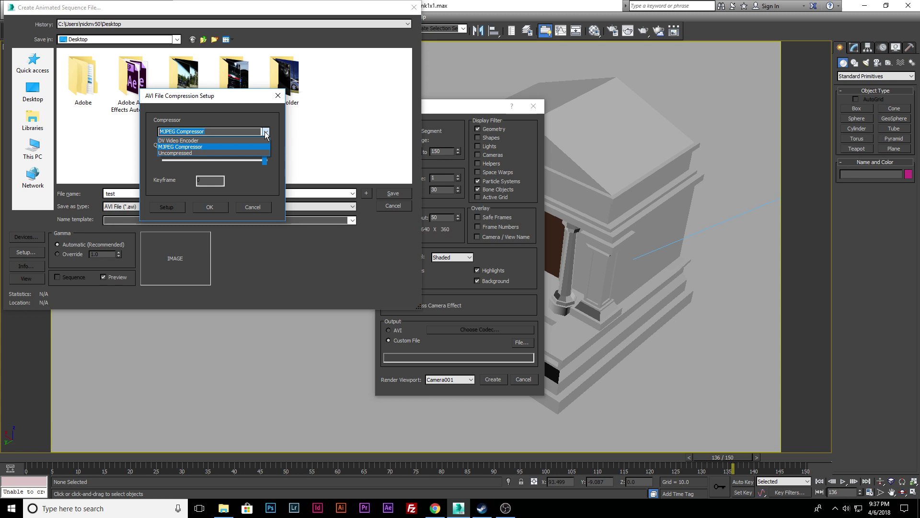
click(265, 132)
click(212, 203)
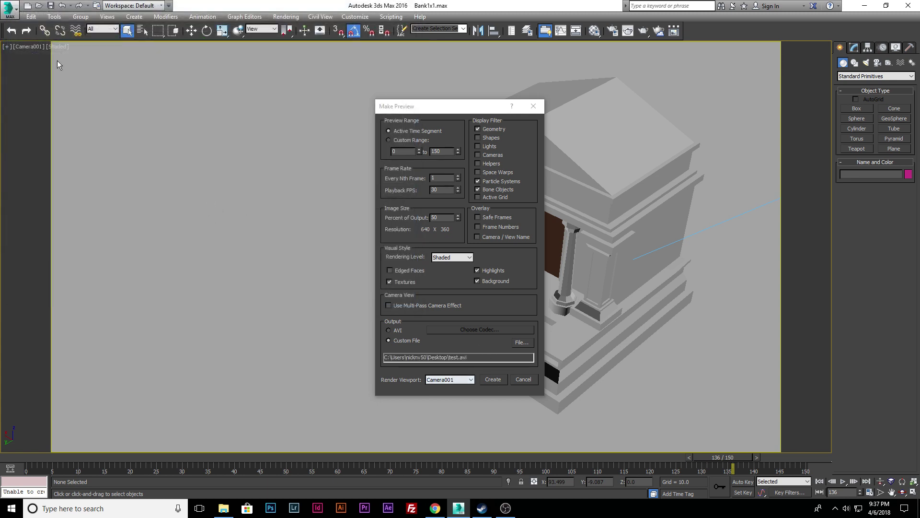
Create the Shaded Camera001 preview, frames 0–150 at 640 x 360.
click(493, 379)
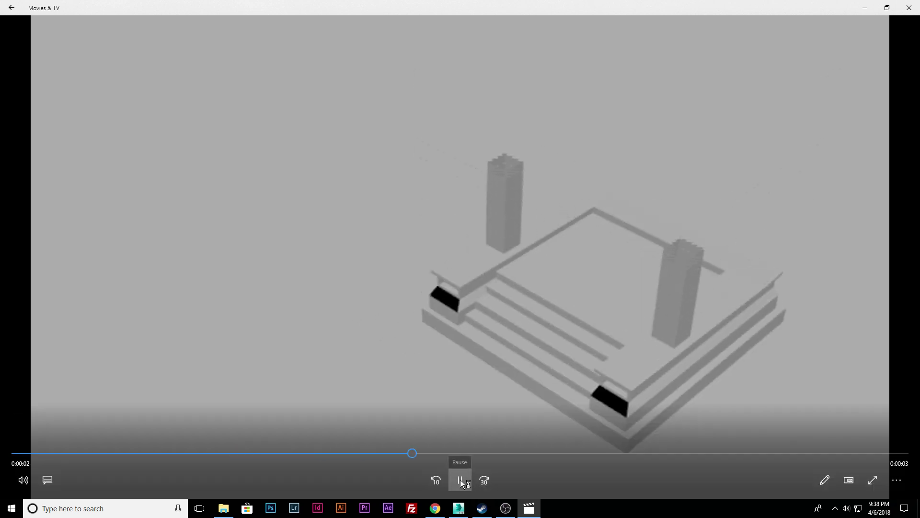
Pause the test.avi playback in Movies & TV and close the player.
click(460, 480)
click(909, 8)
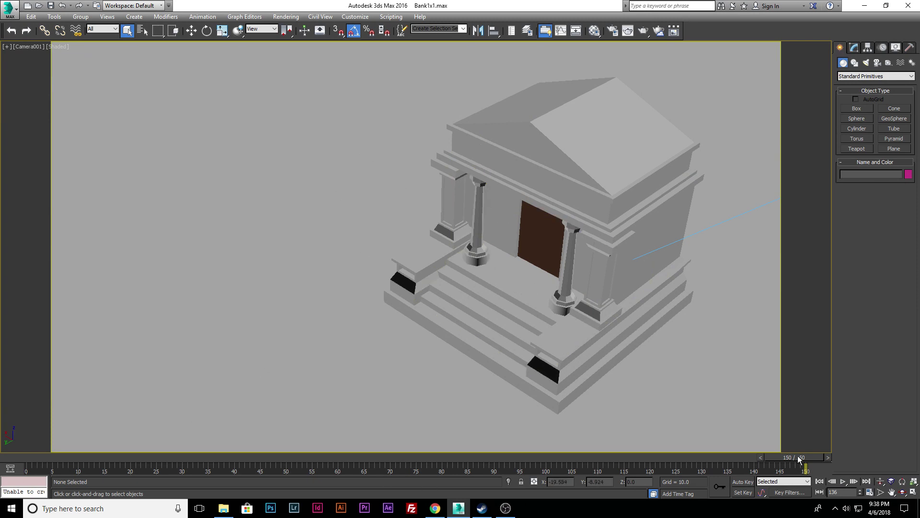
drag(778, 458, 726, 450)
click(46, 18)
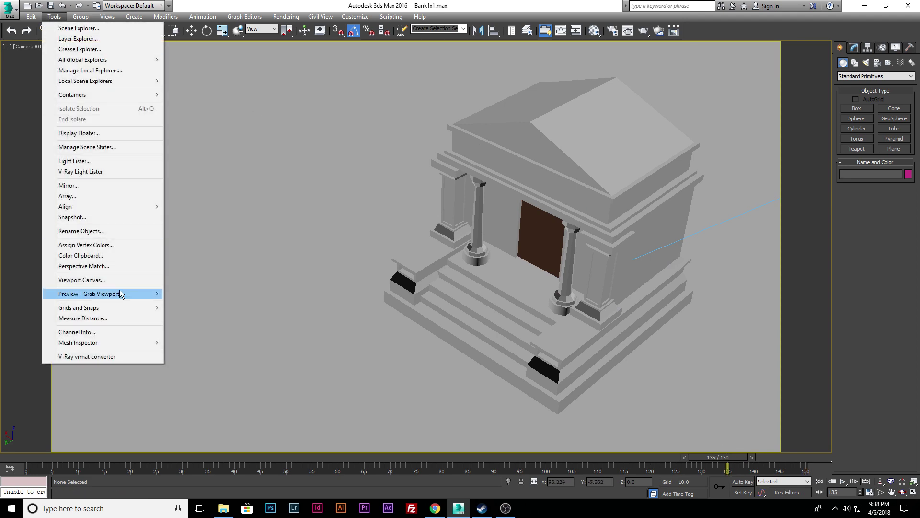
mouse_move(121, 294)
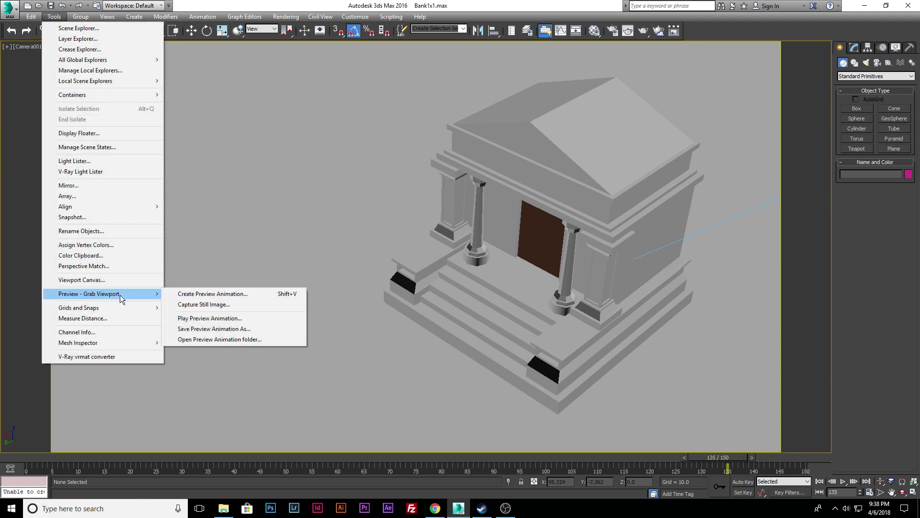
click(192, 295)
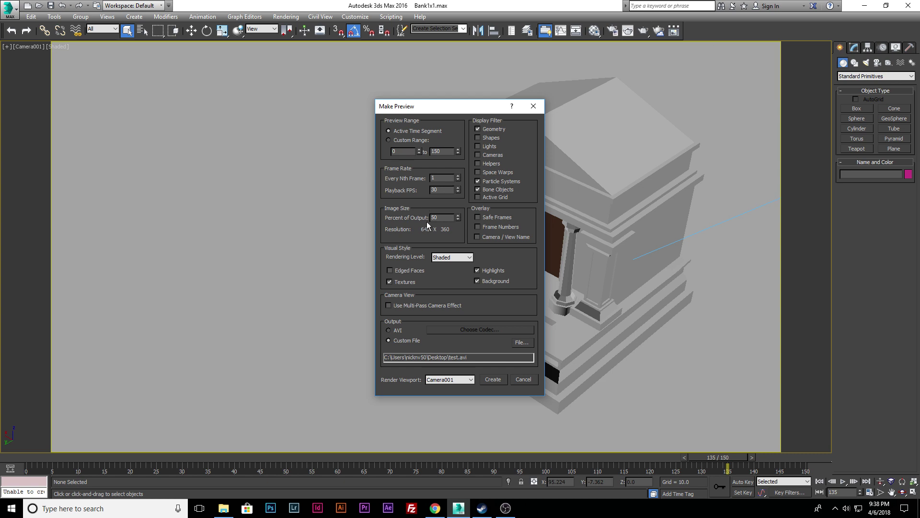
drag(450, 216, 364, 222)
click(522, 380)
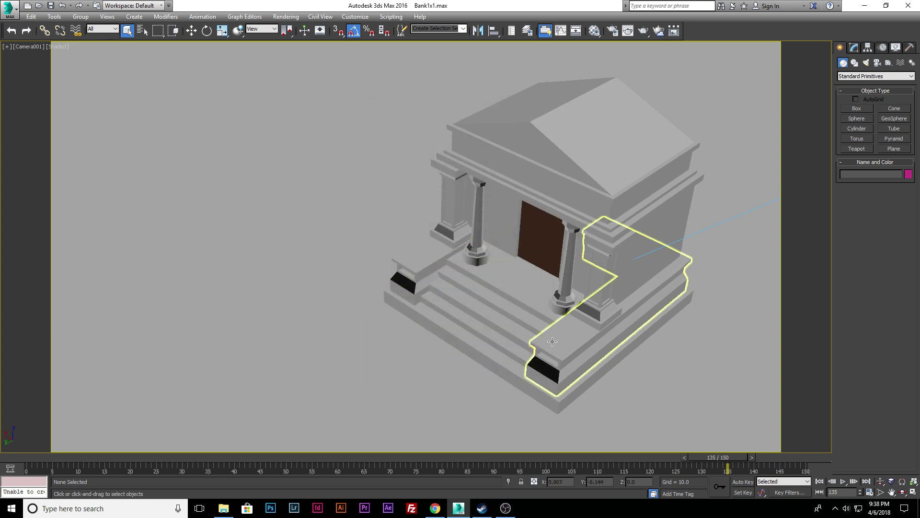